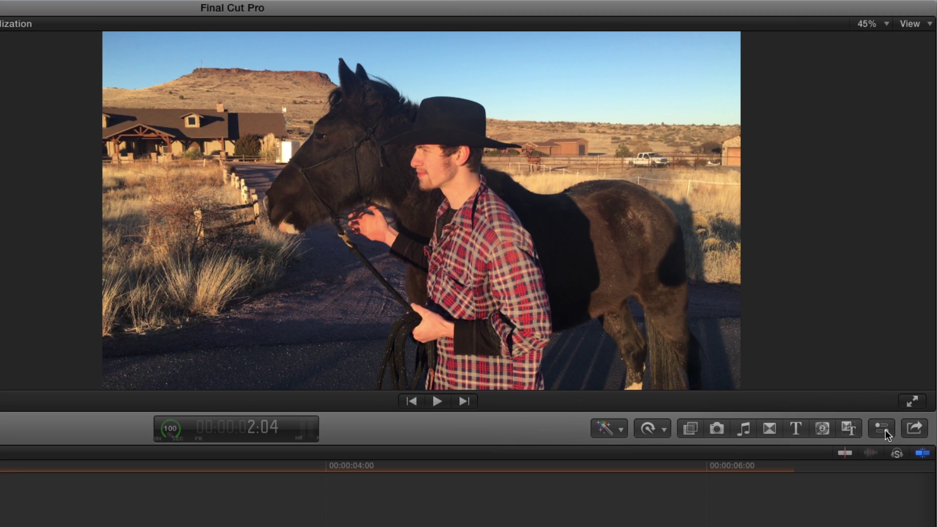
- Check IMG_0046's Info metadata (3840 × 2160, 30 fps) and the project's 1920x1080 format
click(902, 298)
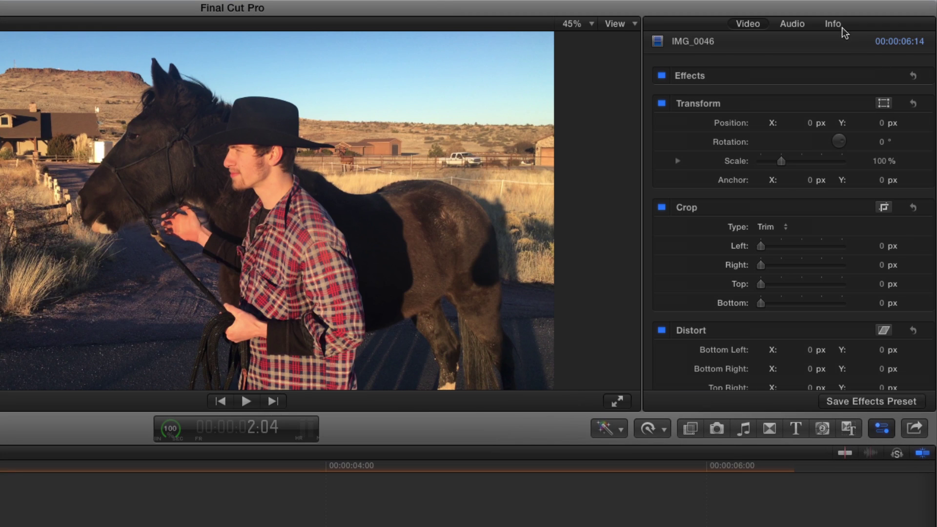
click(843, 29)
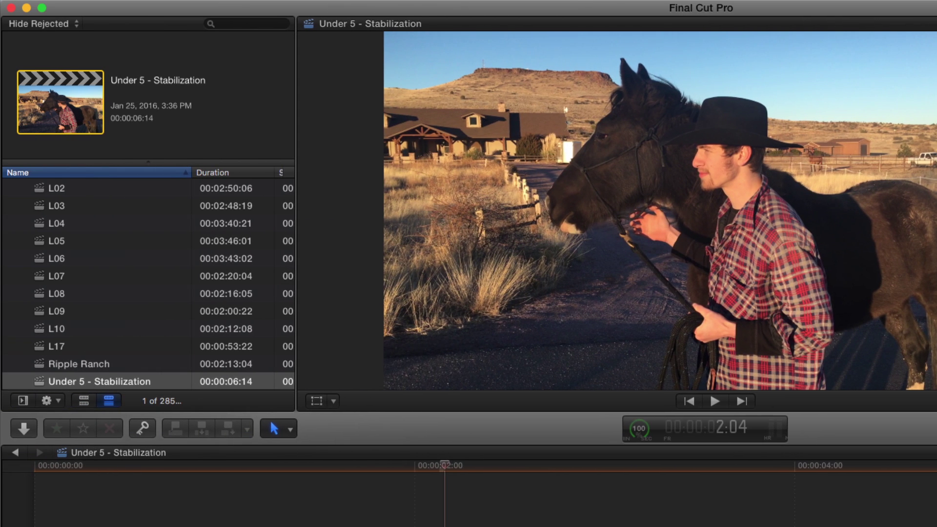
click(80, 106)
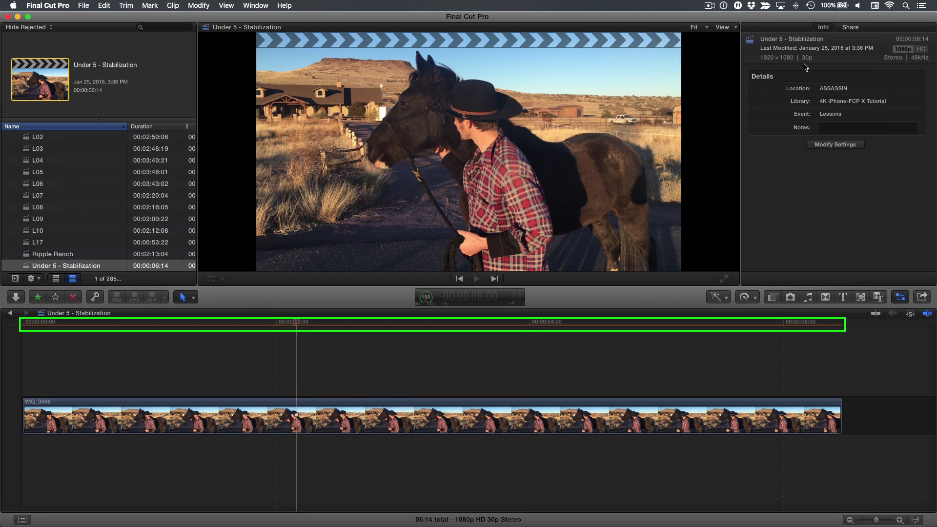
- Play the clip from near the start, then park the playhead at about 2:07
click(298, 322)
key(Home)
key(space)
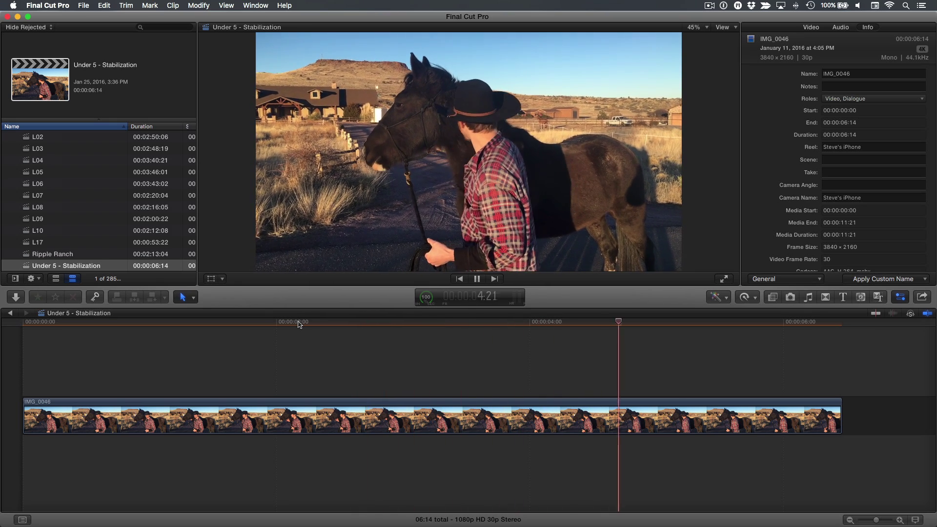
key(space)
click(309, 323)
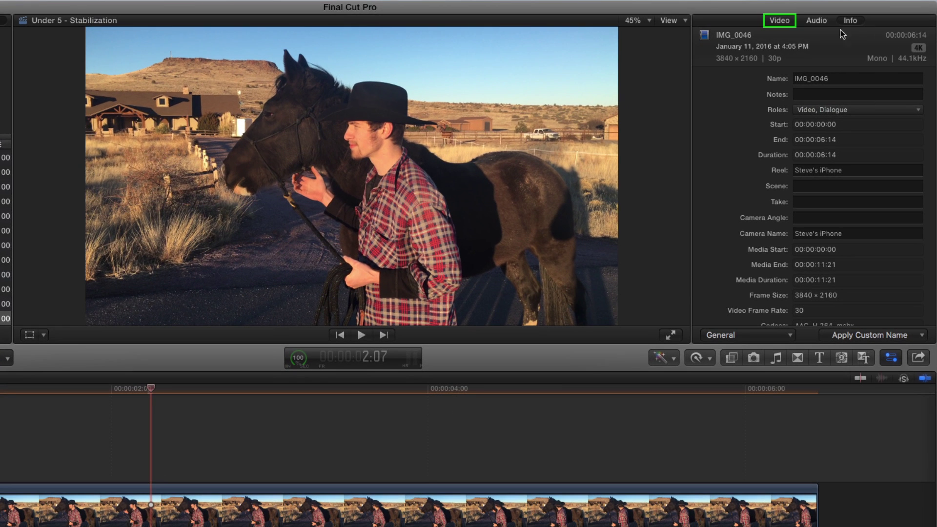
- Turn on Stabilization in IMG_0046's Video inspector settings
click(779, 21)
scroll(833, 209, down, 10)
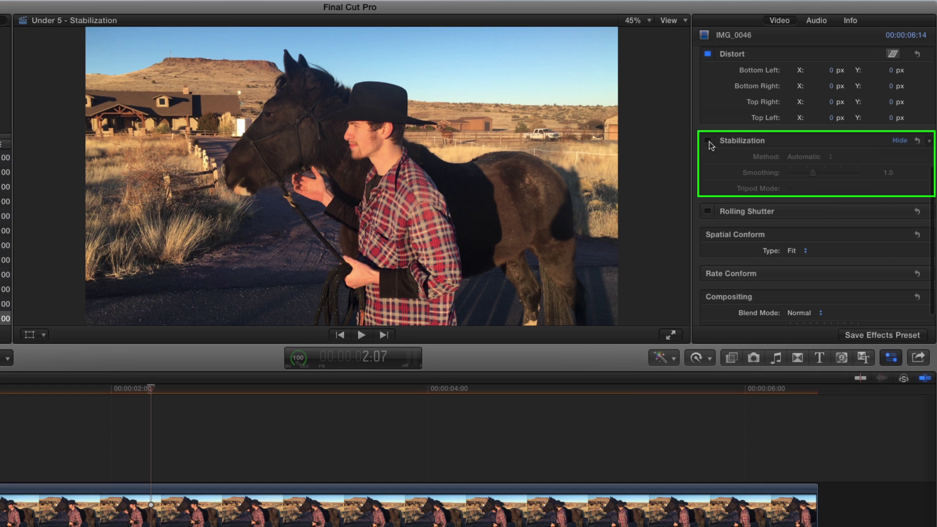
click(709, 141)
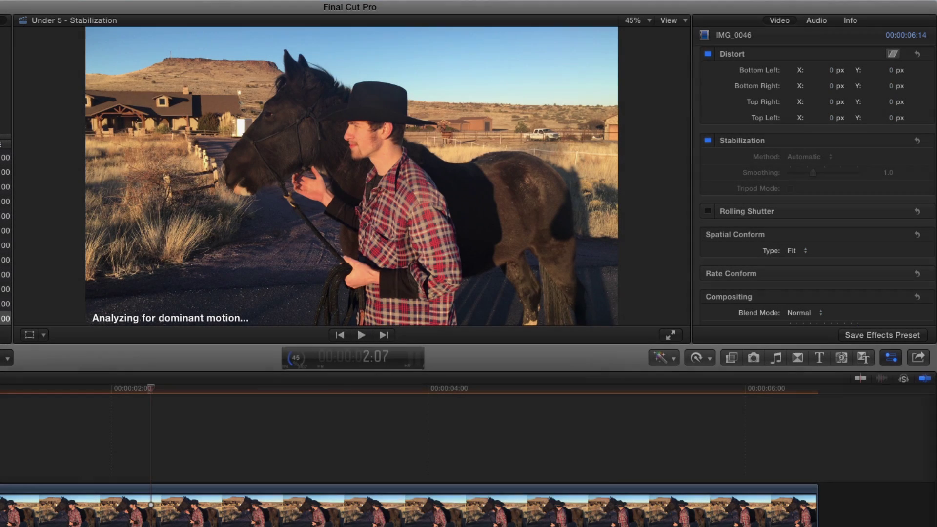
- Watch the stabilization analysis progress in Background Tasks until it finishes, then close it
click(296, 358)
drag(432, 421, 514, 236)
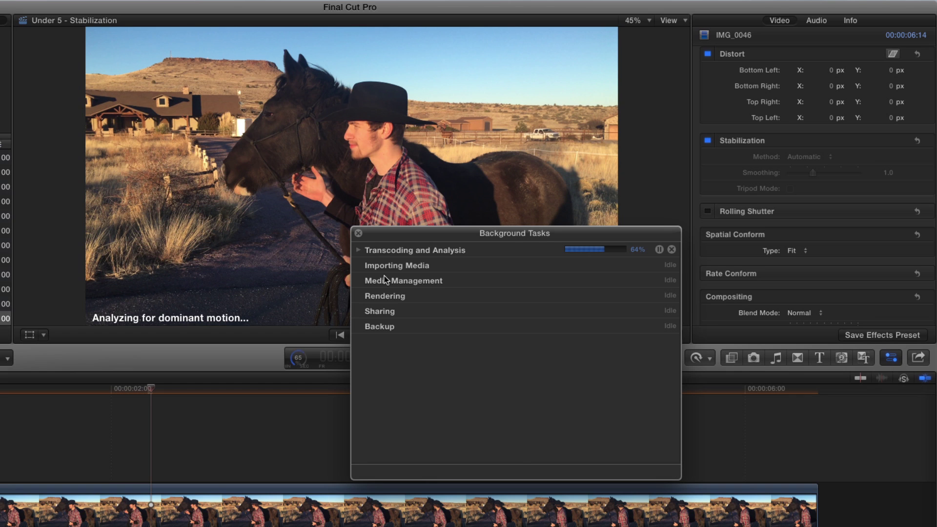
click(358, 250)
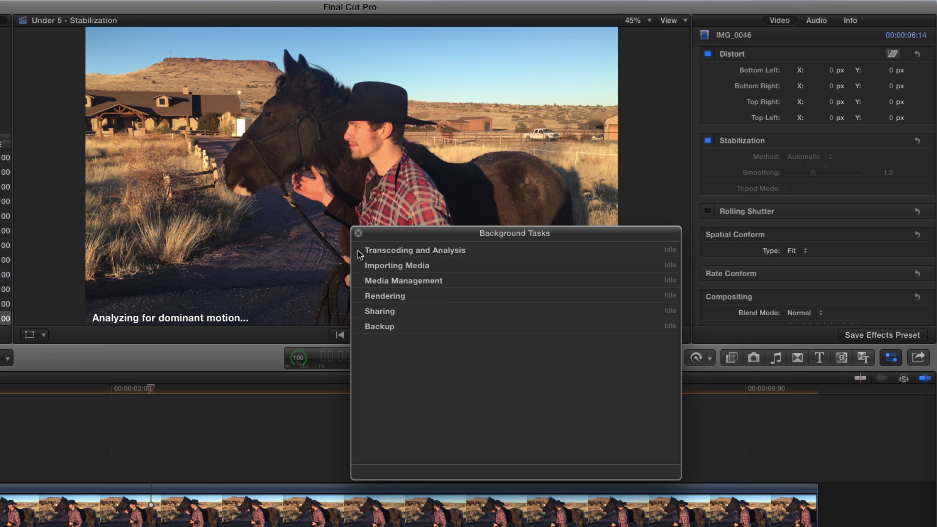
click(359, 233)
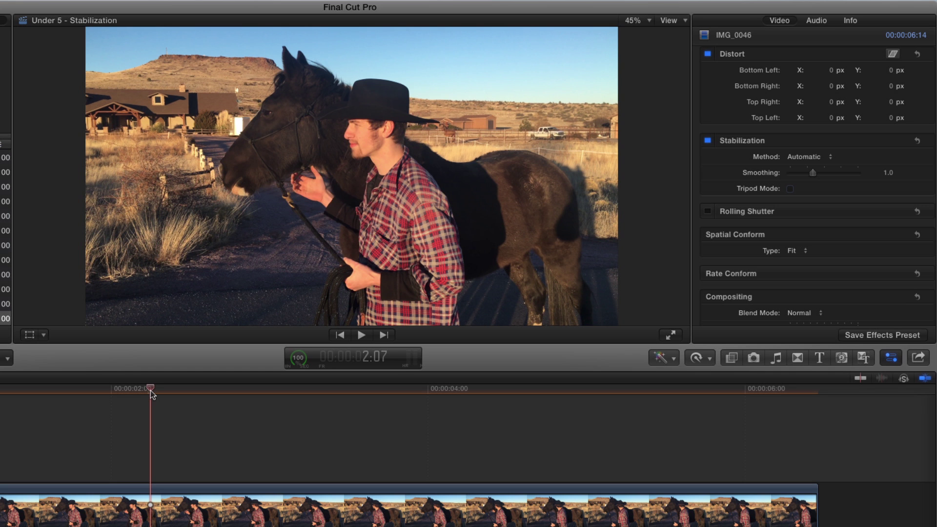
- Review the automatically stabilized clip, then change the stabilization method to SmoothCam
key(space)
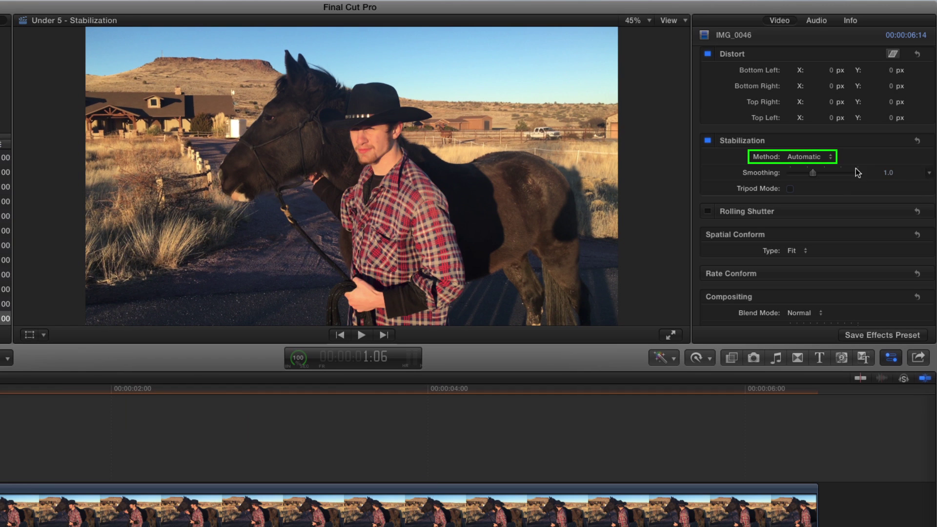
click(828, 157)
key(Escape)
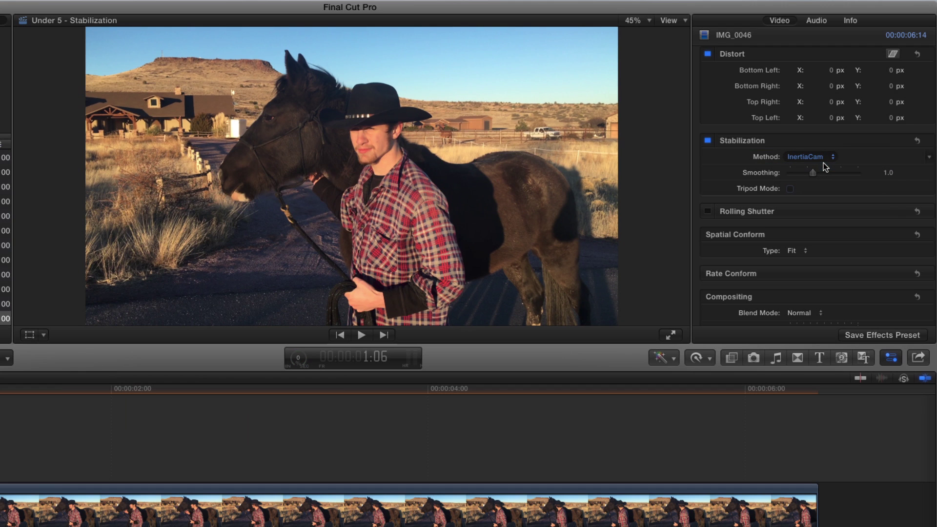
click(826, 158)
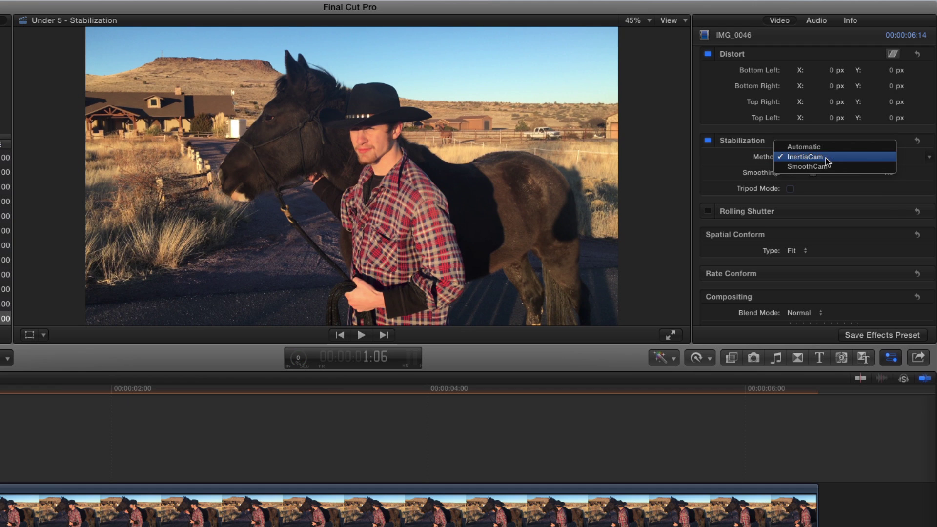
click(828, 167)
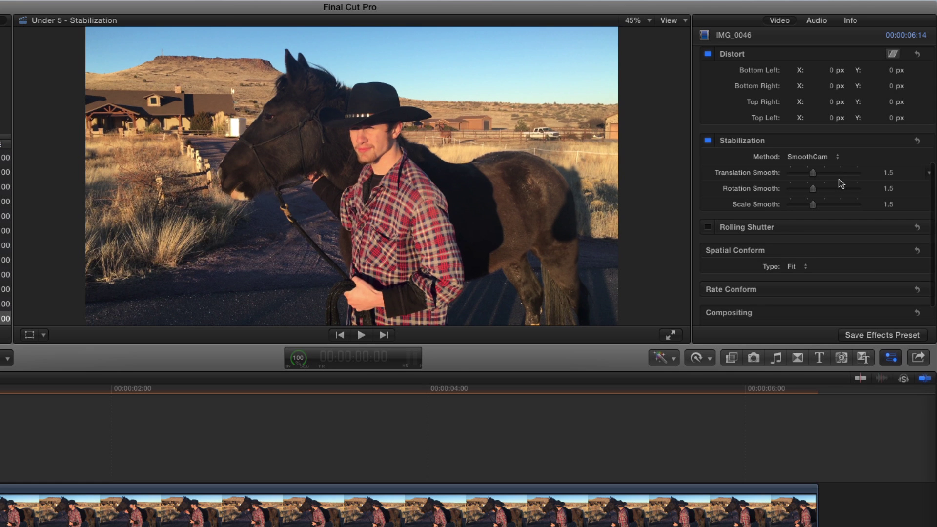
- Play back the SmoothCam result and return the playhead to about 2:21
key(space)
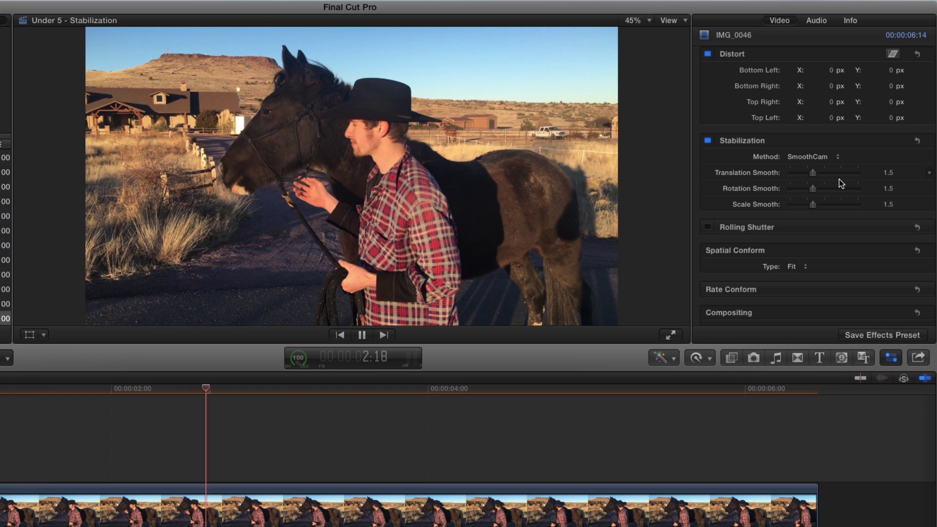
key(space)
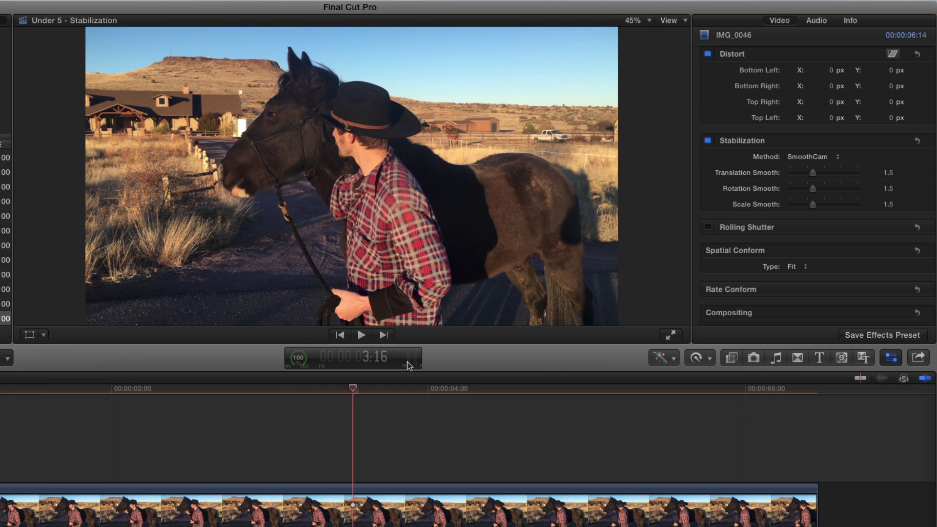
click(223, 389)
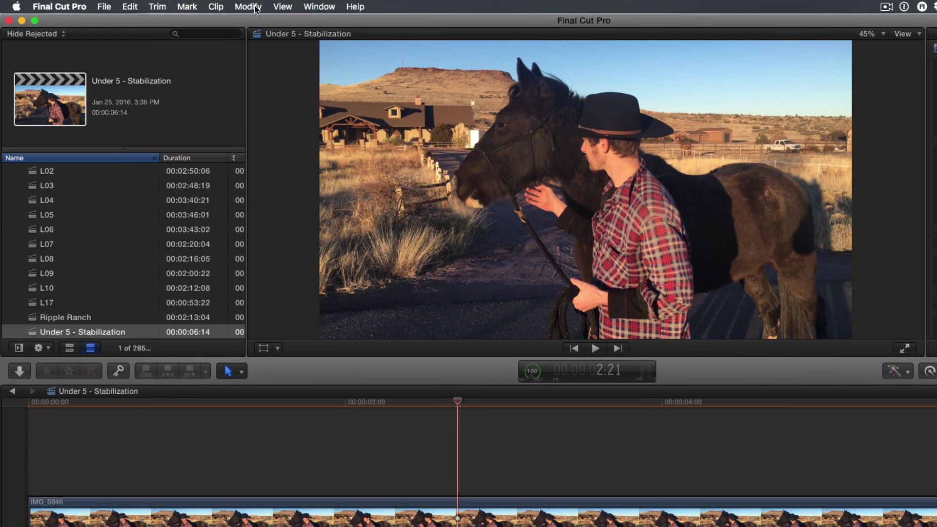
- Render the whole project with Modify > Render All and play it from the start
click(153, 2)
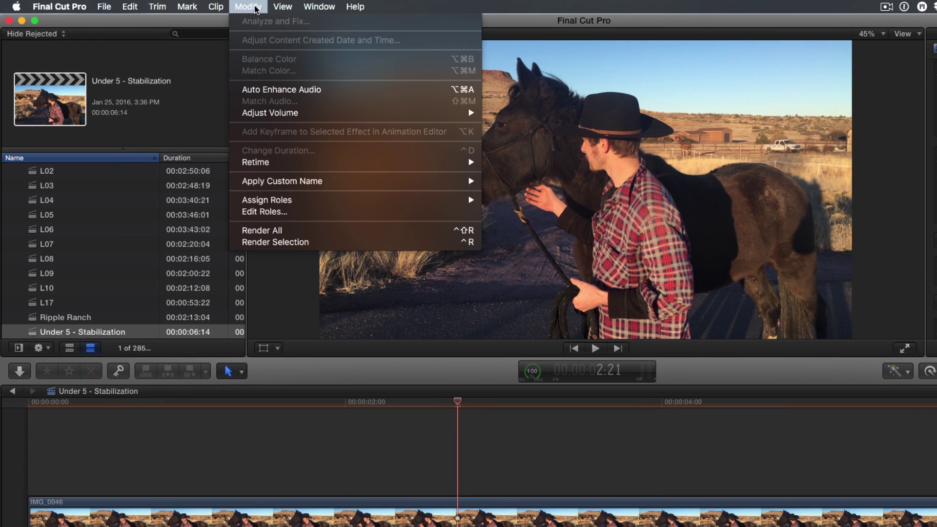
click(300, 229)
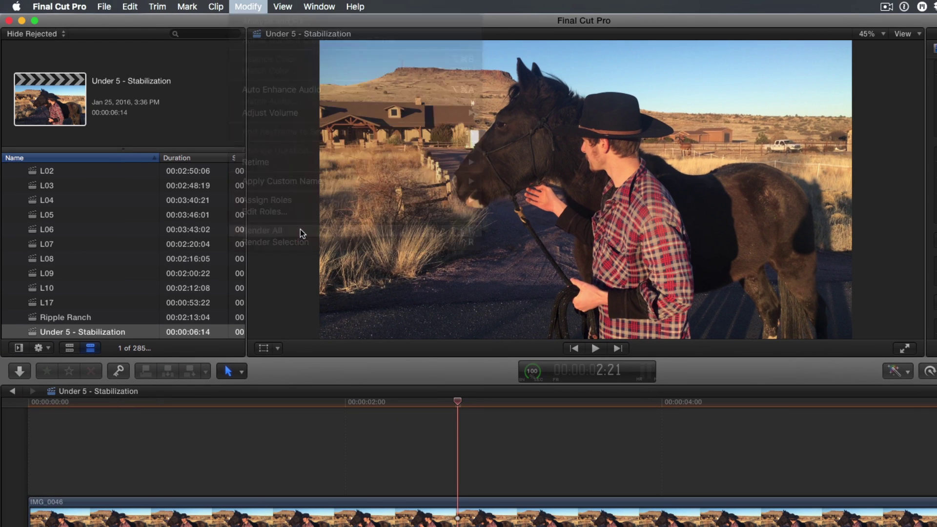
key(Home)
key(space)
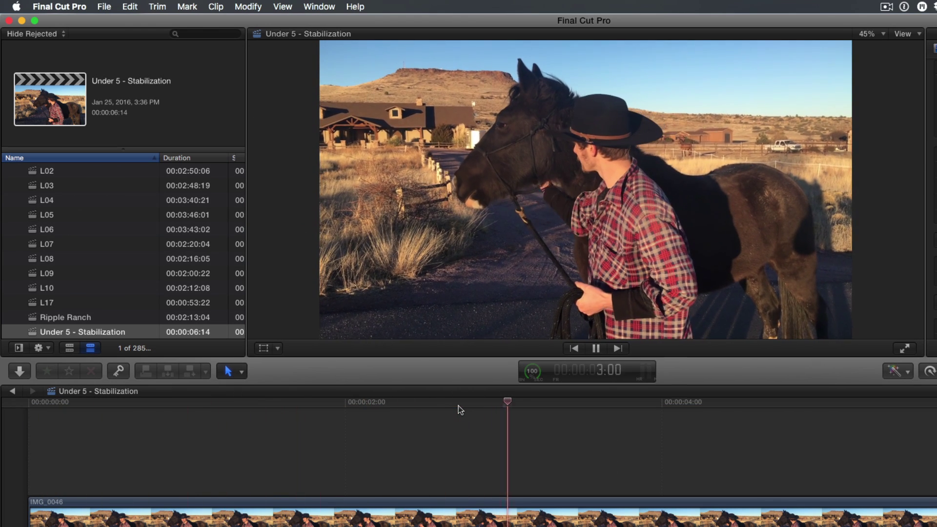
key(space)
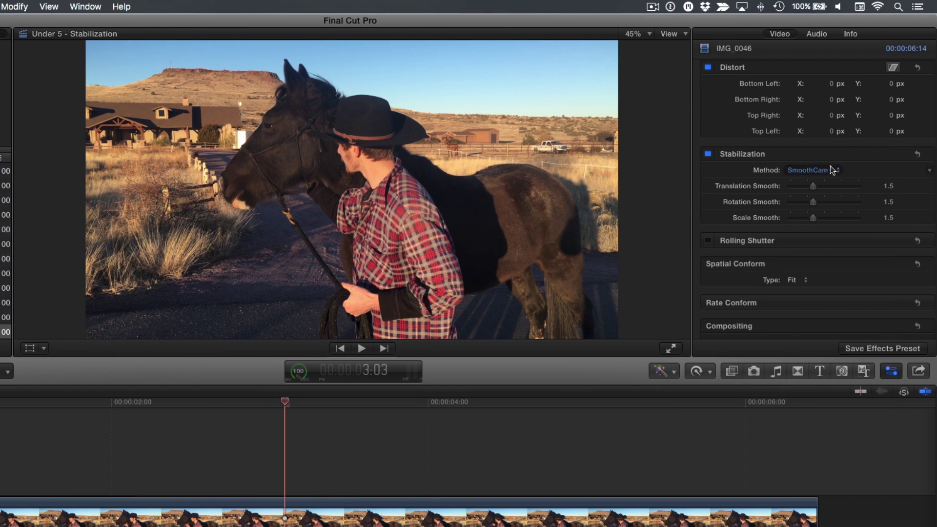
- Raise the SmoothCam translation, rotation and scale smoothing, with scale at 8.14
mouse_move(814, 186)
mouse_down()
mouse_move(858, 186)
mouse_move(858, 218)
mouse_up()
mouse_move(888, 186)
mouse_down()
mouse_move(888, 166)
mouse_move(889, 180)
mouse_up()
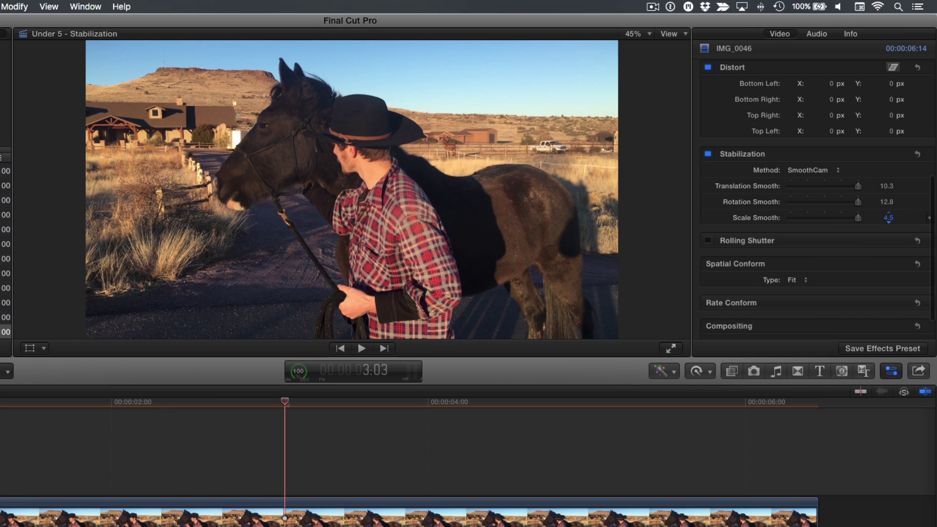
drag(888, 218, 889, 193)
- Switch stabilization to InertiaCam with Smoothing 5.12 and replay the clip from the start
click(830, 170)
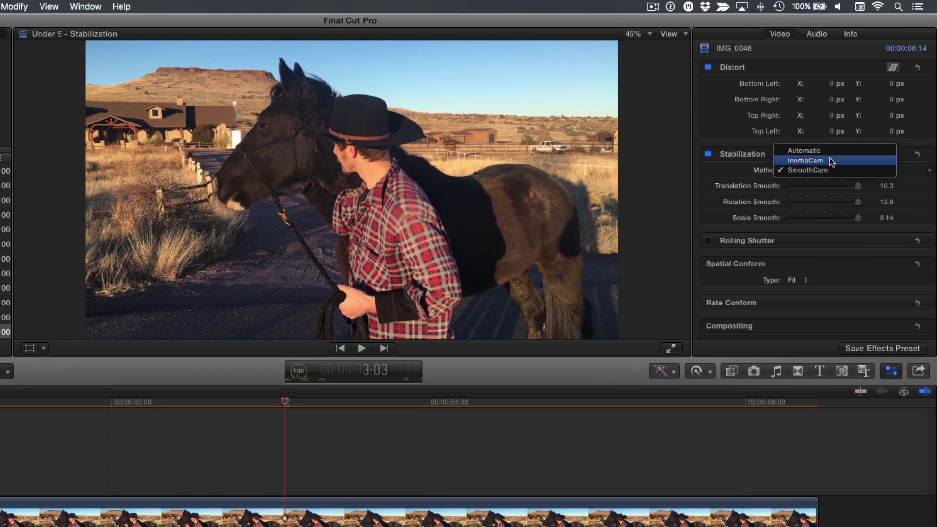
click(831, 161)
drag(813, 186, 862, 188)
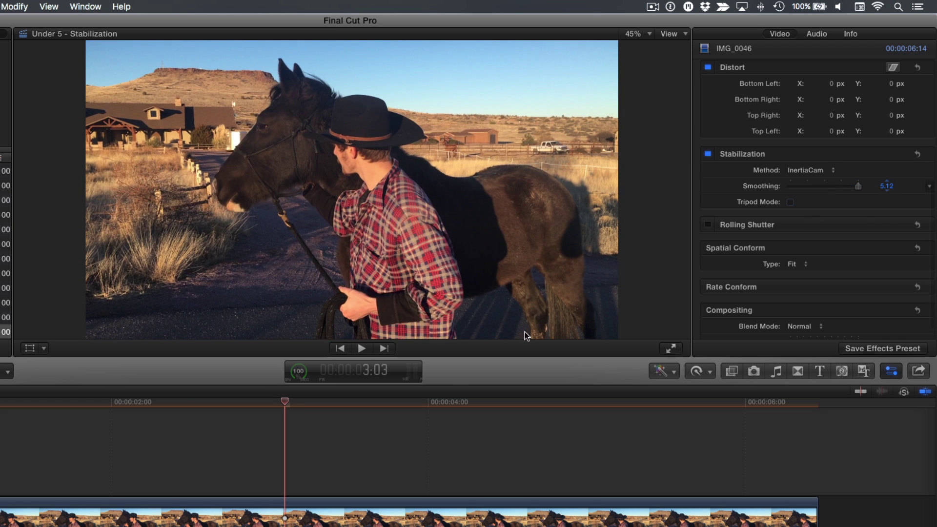
key(Home)
key(space)
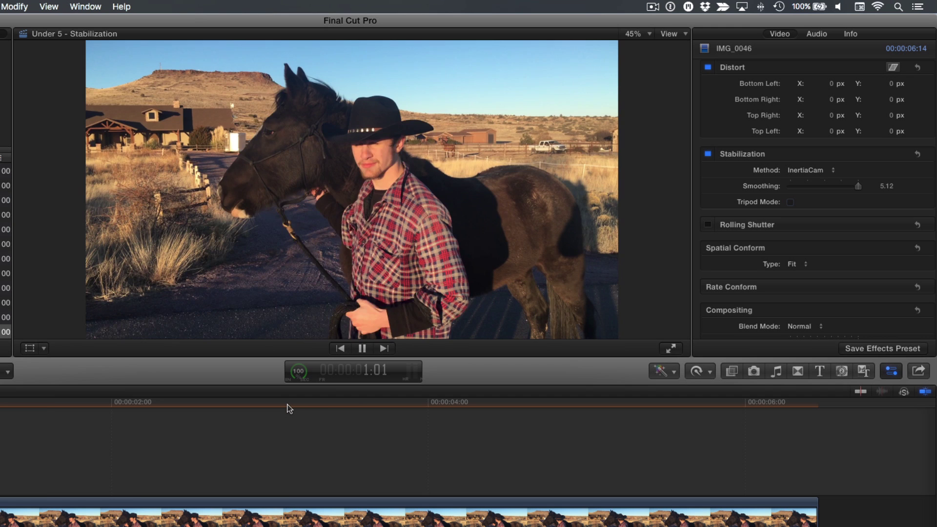
key(space)
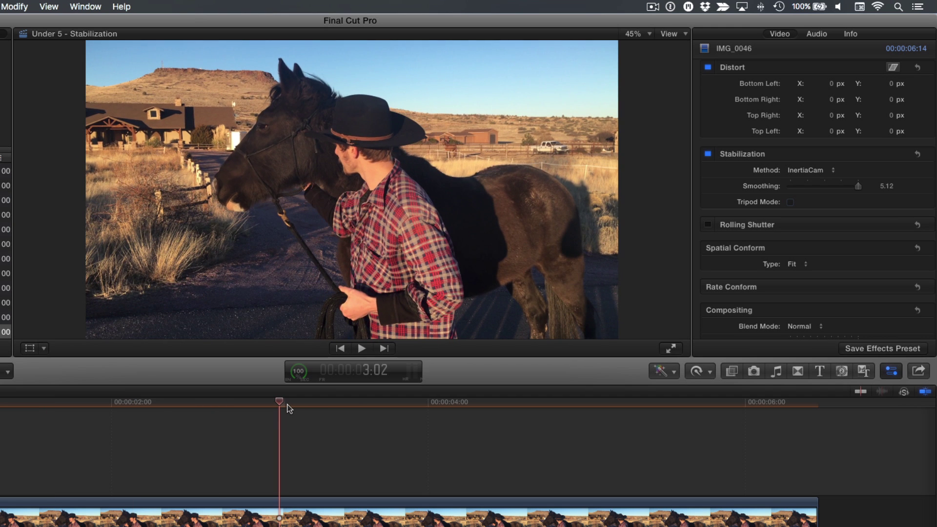
- Enable InertiaCam Tripod Mode, render all, and play the locked-down clip from the start
click(791, 202)
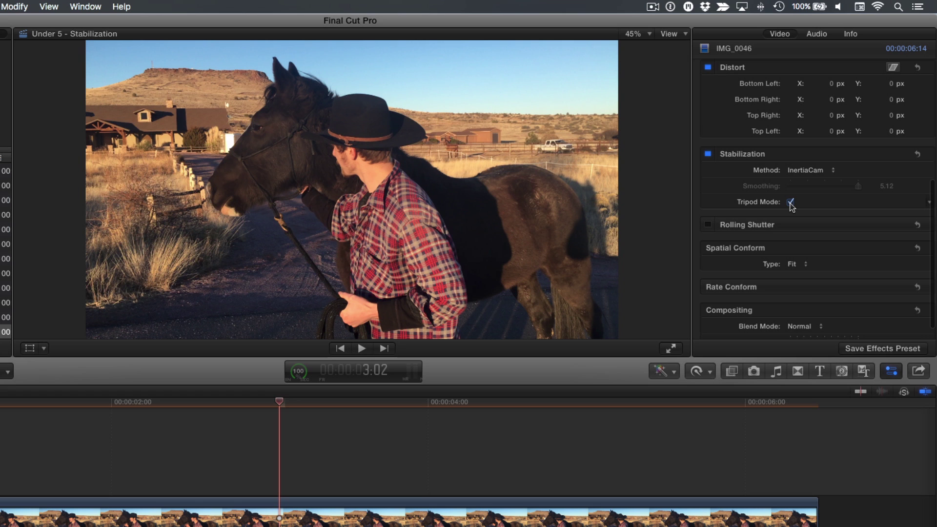
click(14, 7)
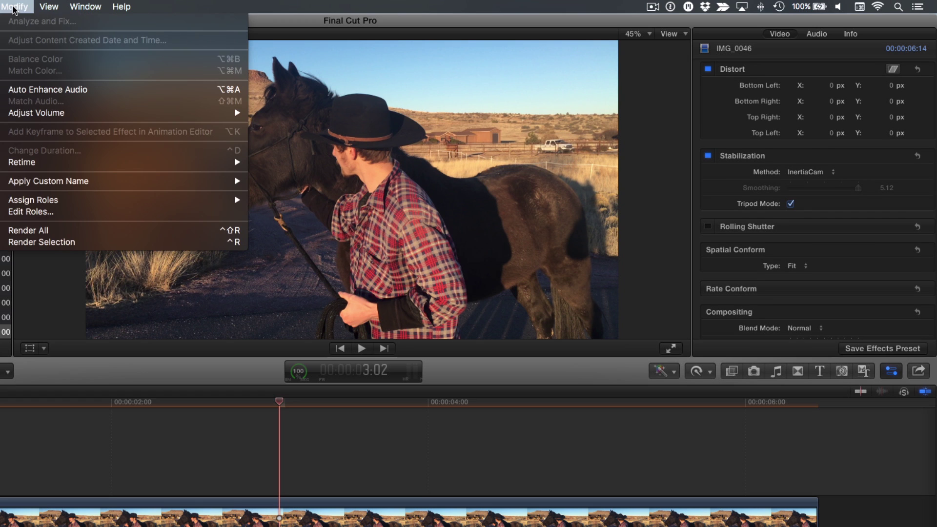
click(68, 234)
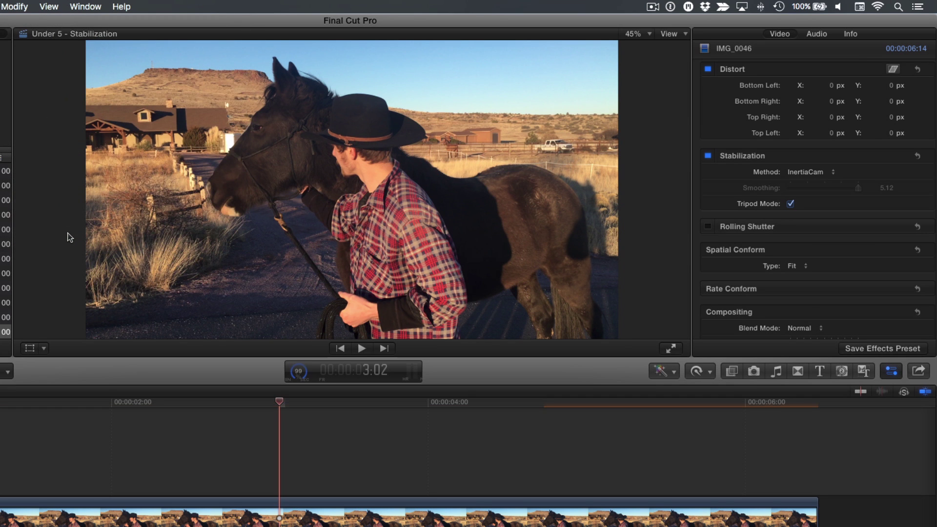
key(Home)
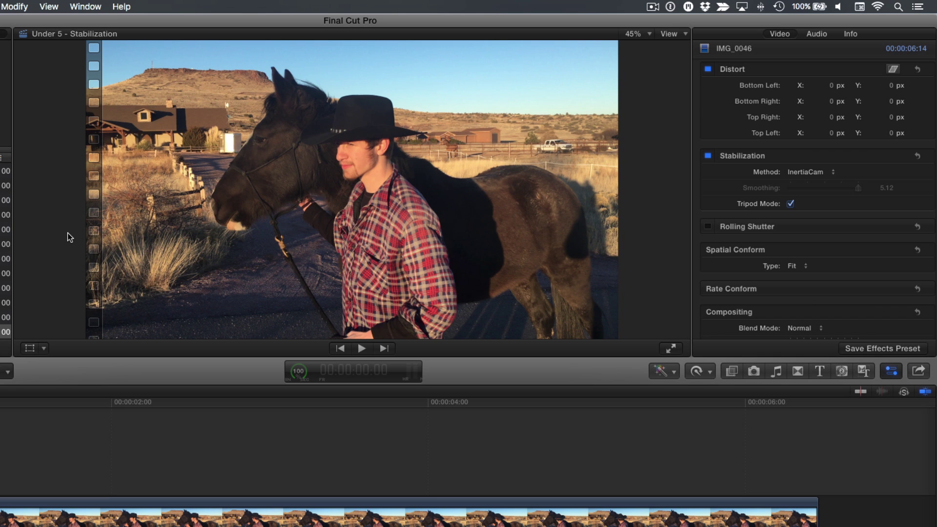
key(space)
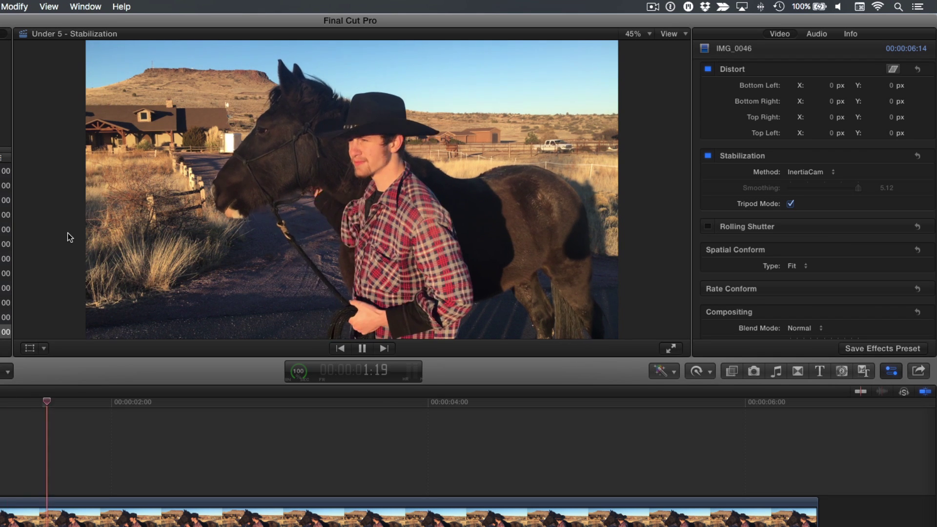